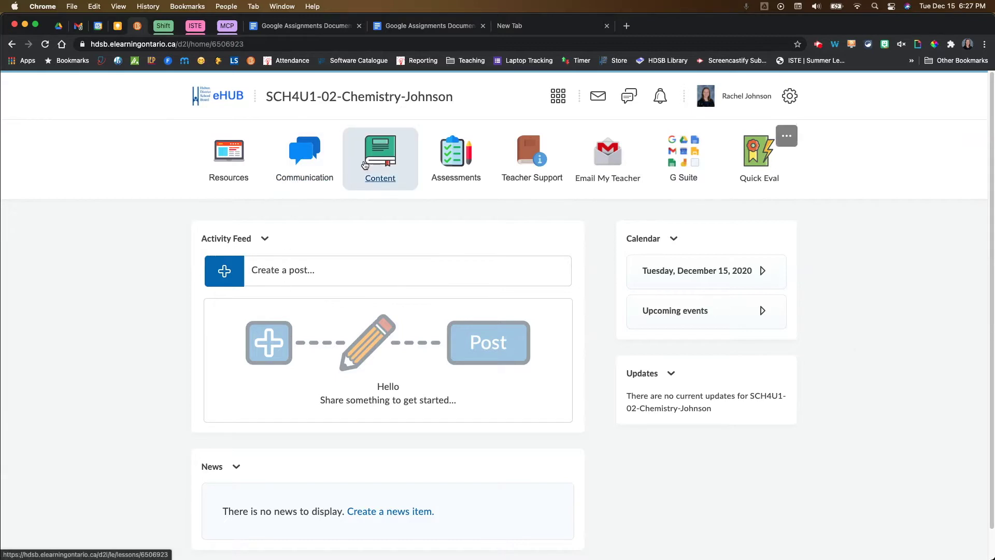
# Open Assignment 1 under Unit 1 in Content to view its Google Assignments details
pyautogui.click(377, 152)
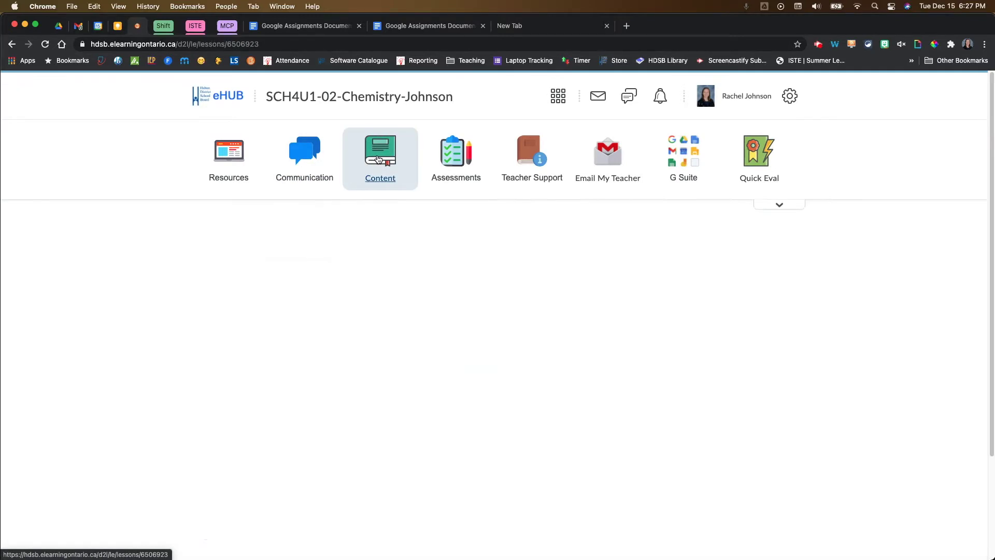
pyautogui.click(269, 269)
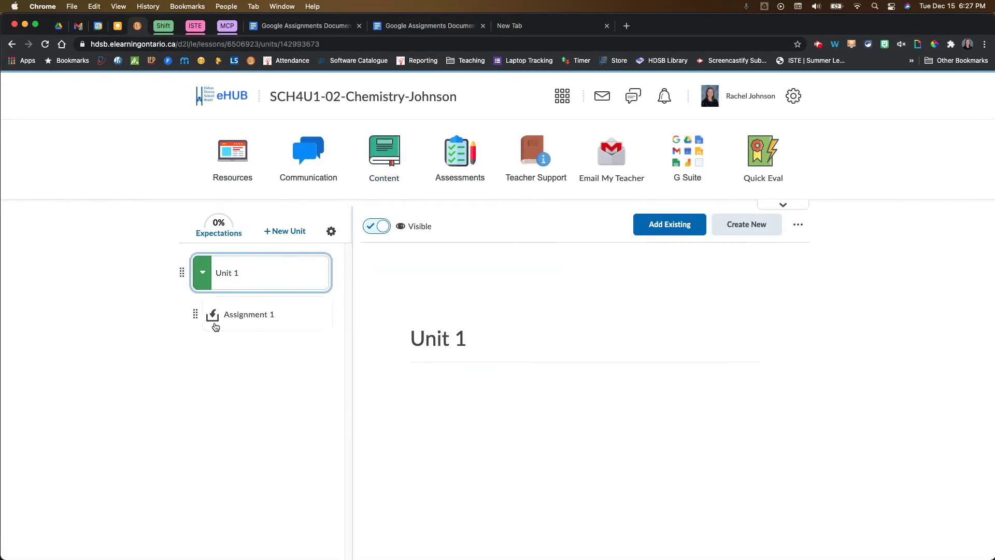
pyautogui.click(260, 320)
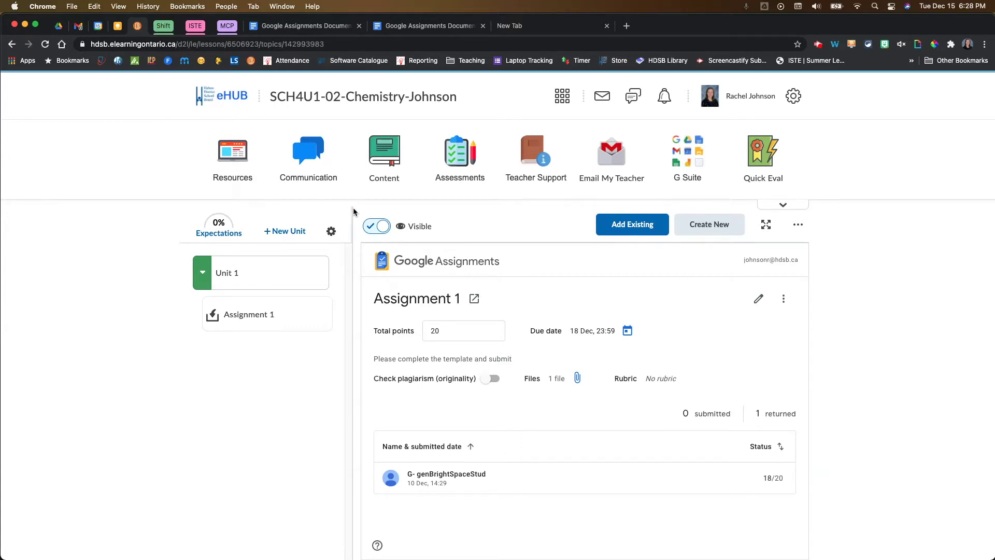
# Start a new Activity Feed post on course home reading 'Work for today:'
pyautogui.click(370, 102)
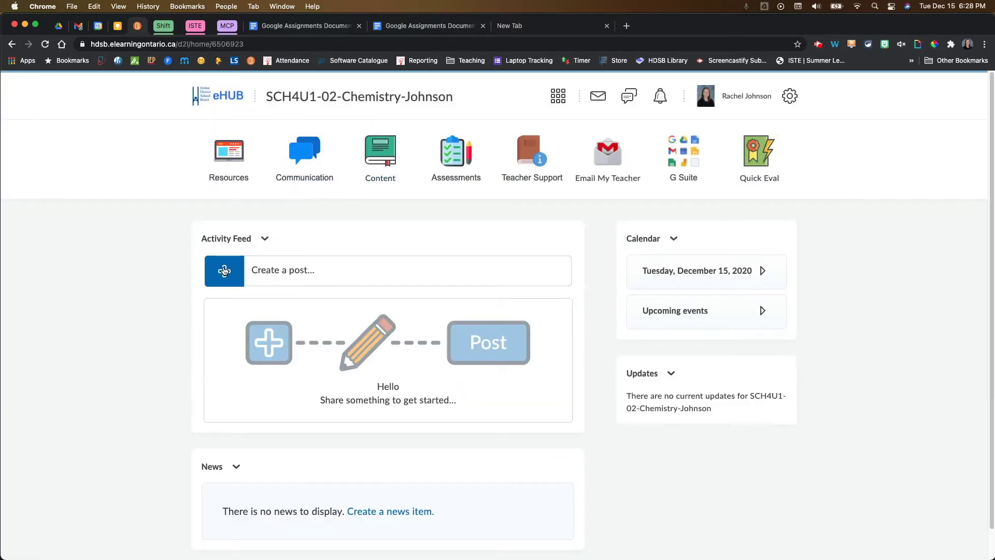
pyautogui.click(225, 274)
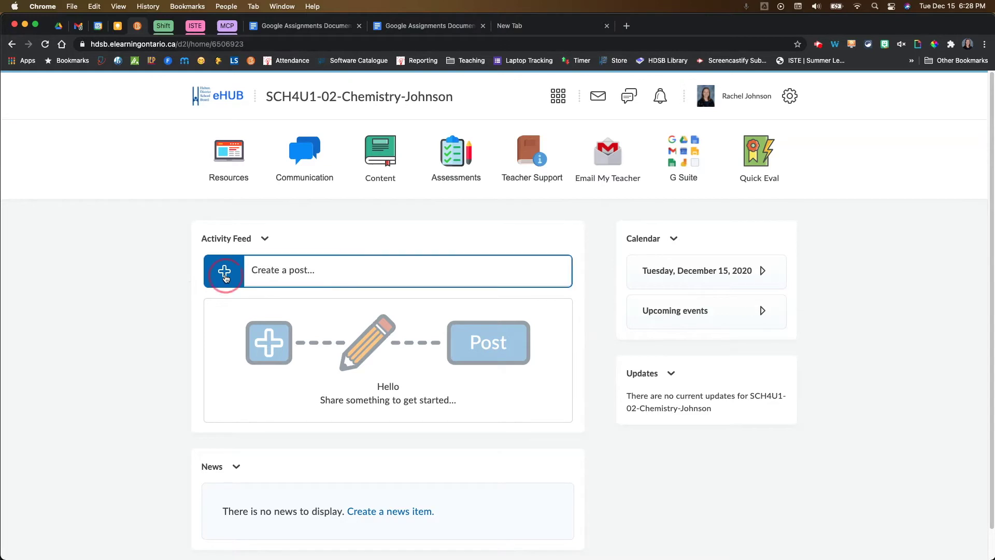
pyautogui.click(231, 332)
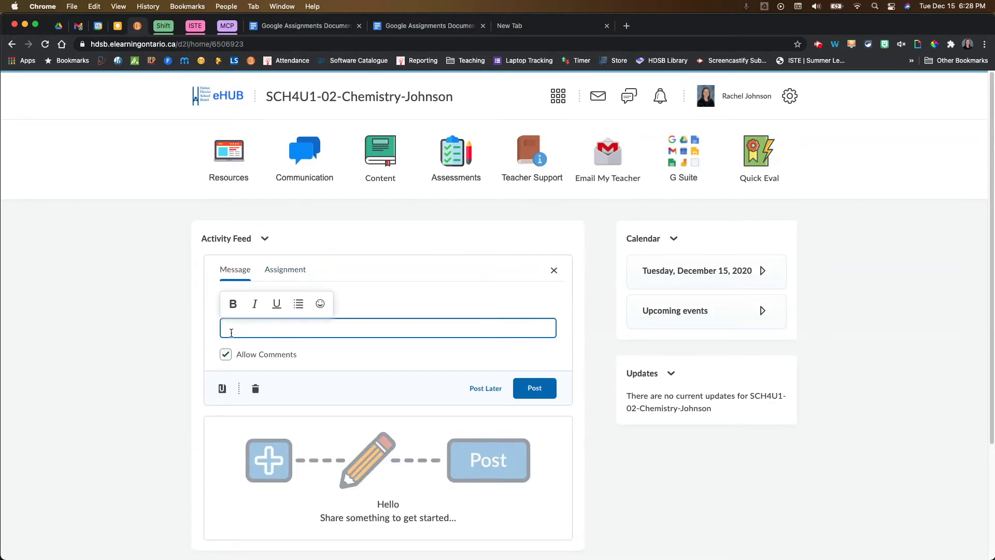
pyautogui.write('Work for today:')
# Link Unit 1's Assignment 1 to the post as an existing activity and publish it
pyautogui.click(224, 390)
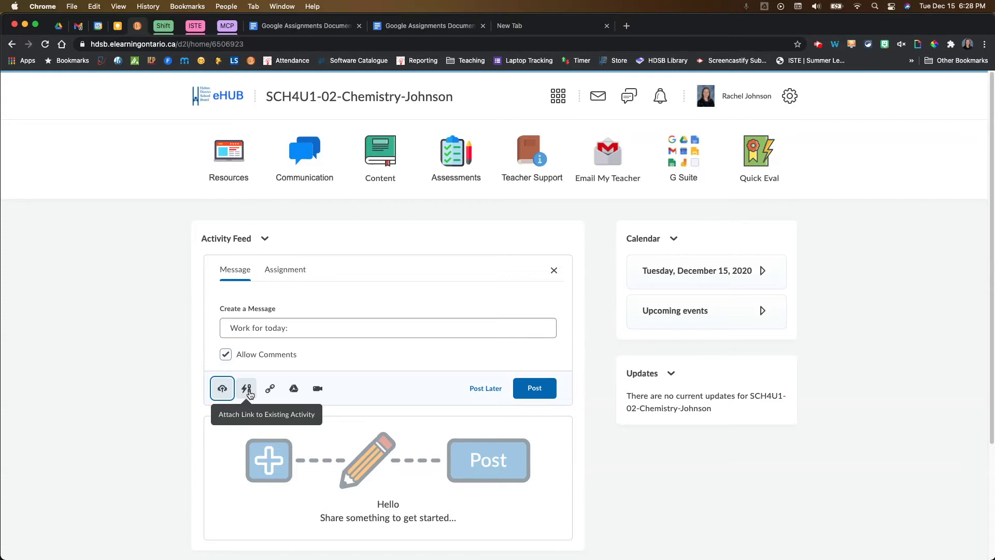
pyautogui.click(248, 394)
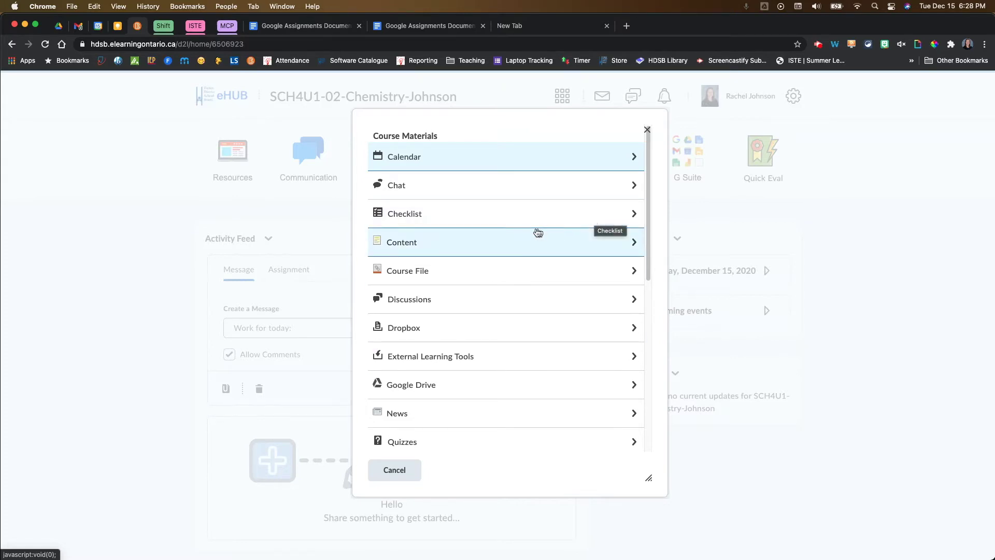
pyautogui.click(407, 244)
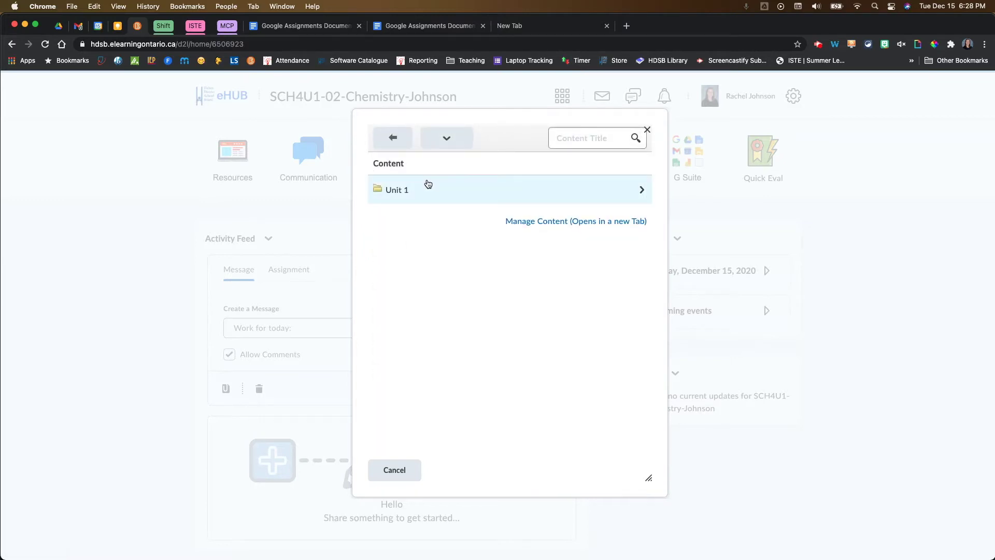
pyautogui.click(427, 182)
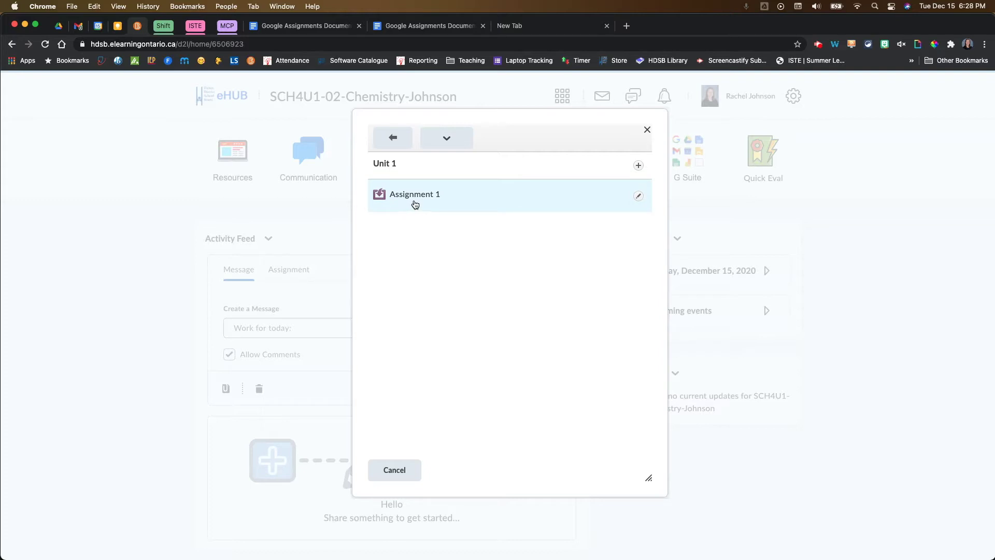
pyautogui.click(415, 202)
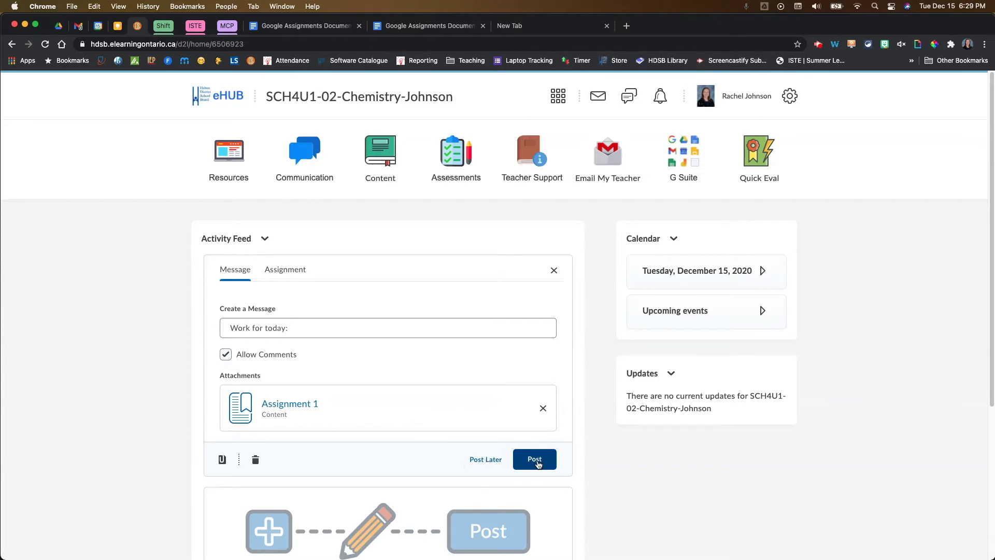
pyautogui.click(535, 460)
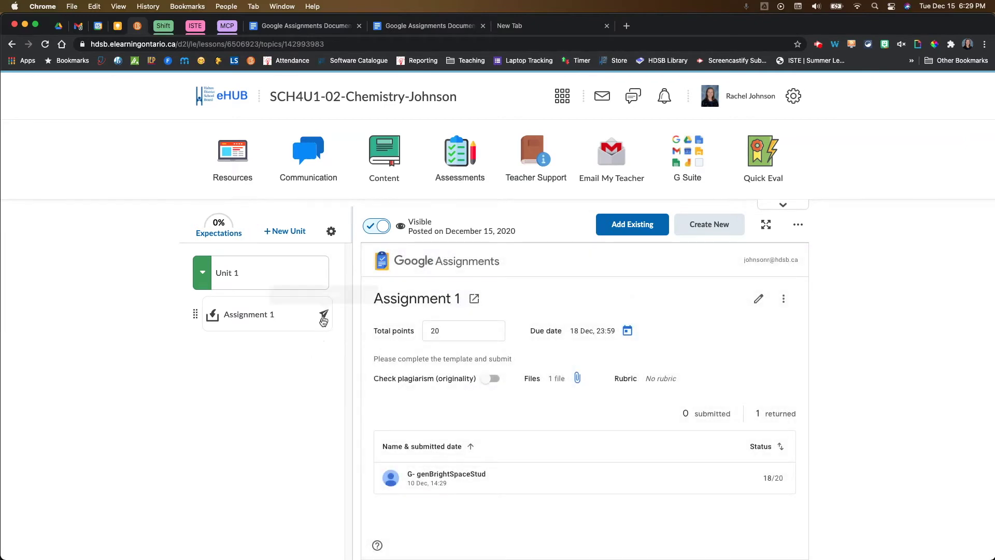
# Confirm Assignment 1 shows as posted on December 15, 2020, then go to Assignments Folders
pyautogui.moveTo(323, 317)
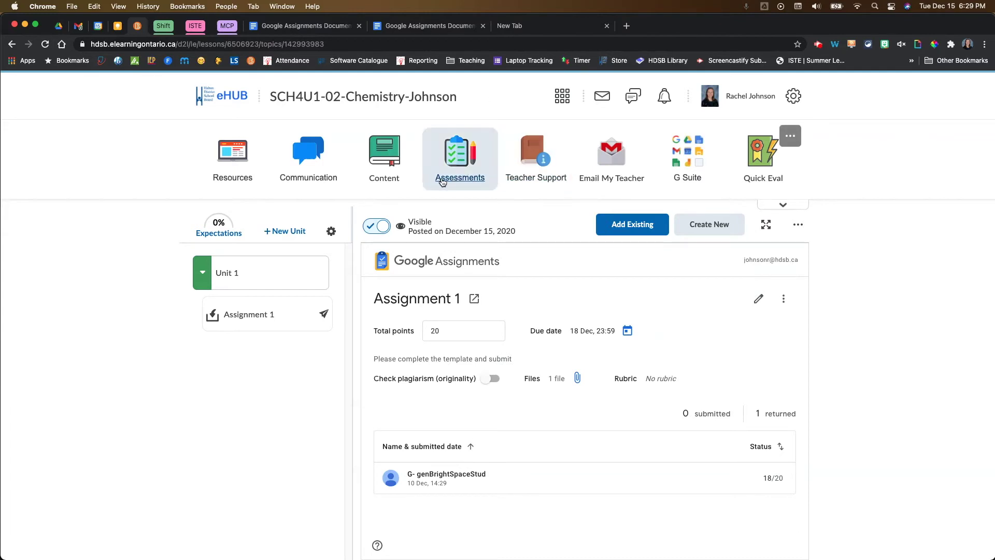
pyautogui.click(464, 169)
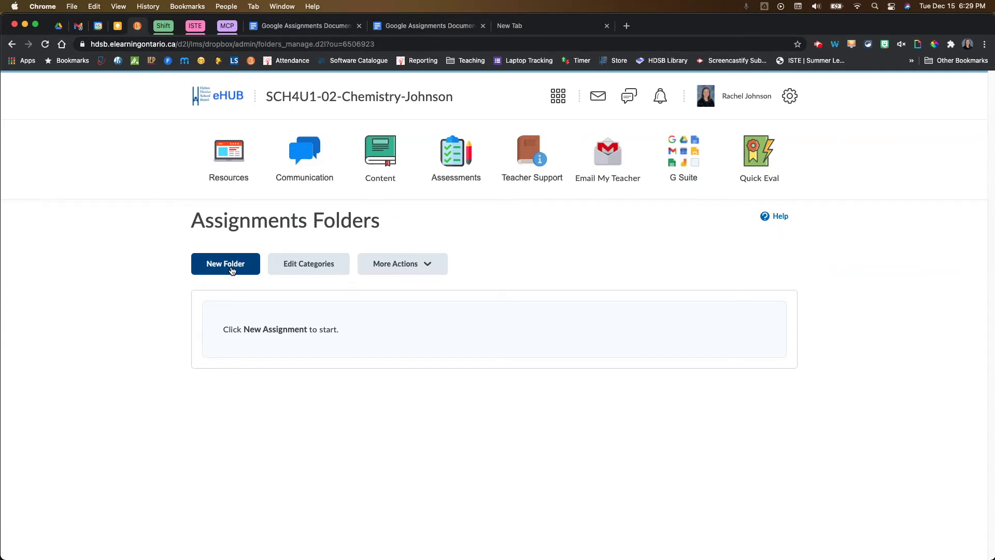
# Create an assignment folder named 'Assignment 1' with instructions to complete and submit the attached Google Assignment
pyautogui.click(232, 270)
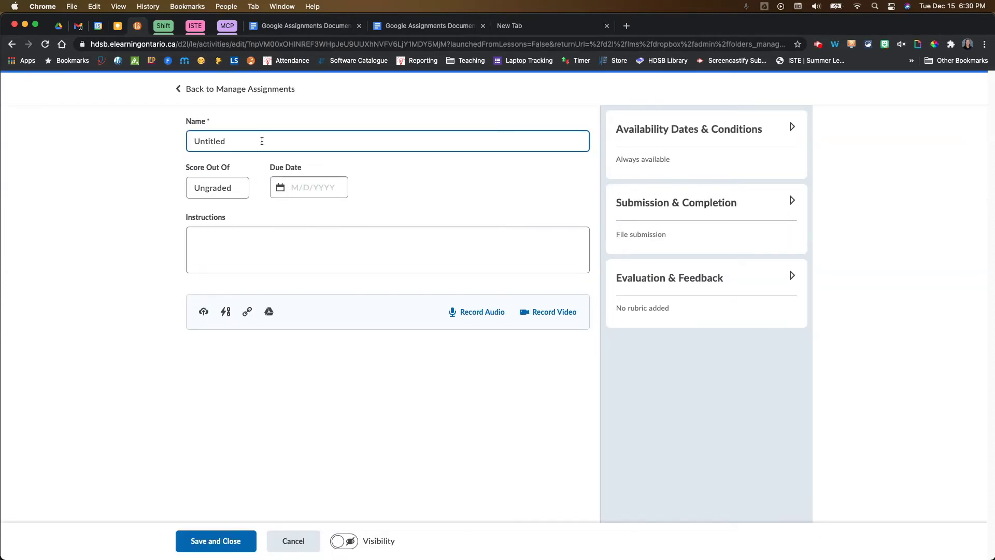
pyautogui.doubleClick(262, 141)
pyautogui.write('As')
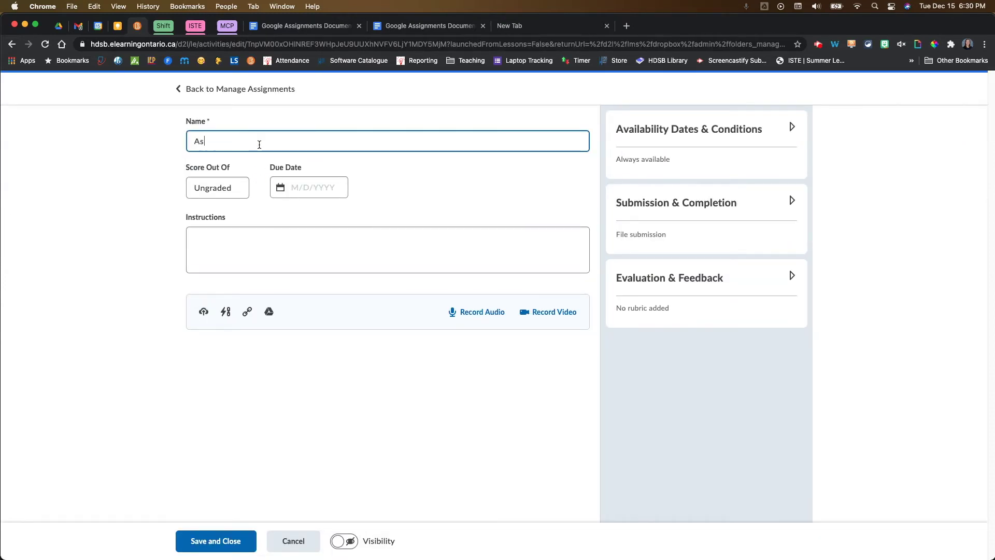
pyautogui.write('signment 1')
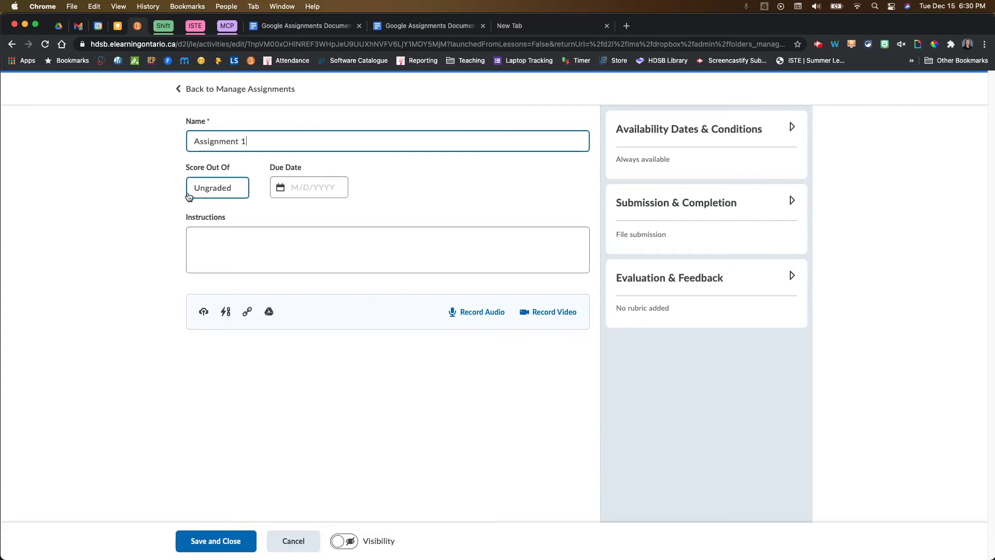
pyautogui.click(263, 238)
pyautogui.write('Please ')
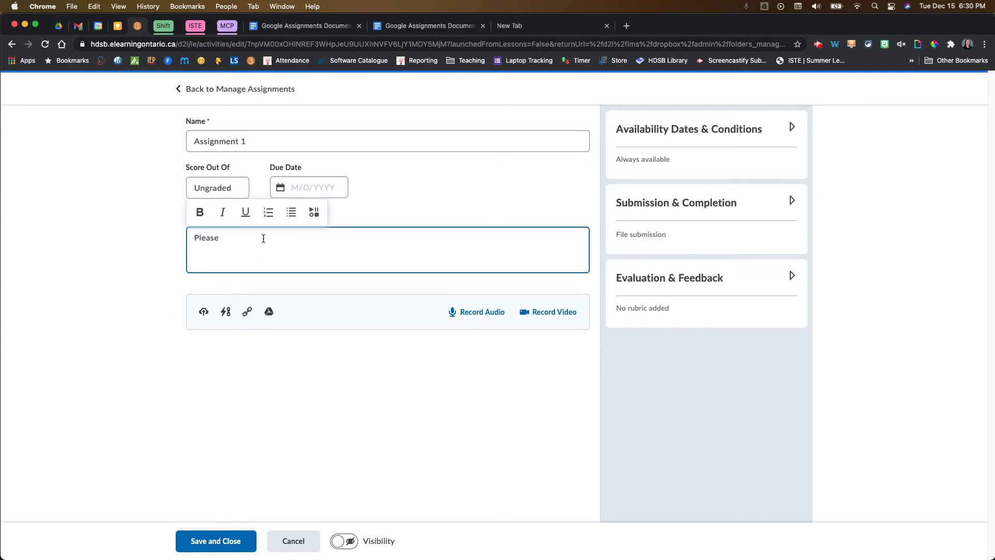
pyautogui.write('complete the Google Assignment atta')
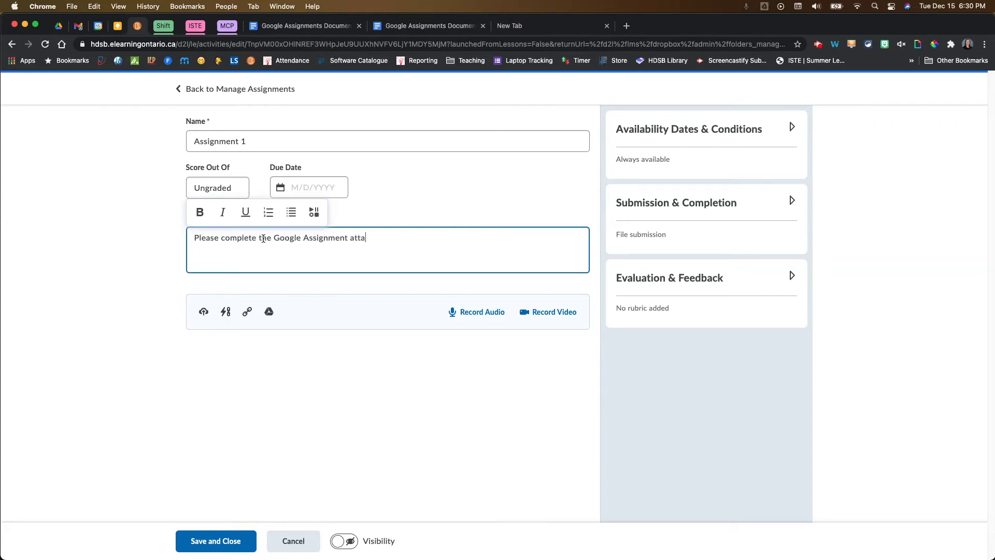
pyautogui.write('ched and submit your work here.')
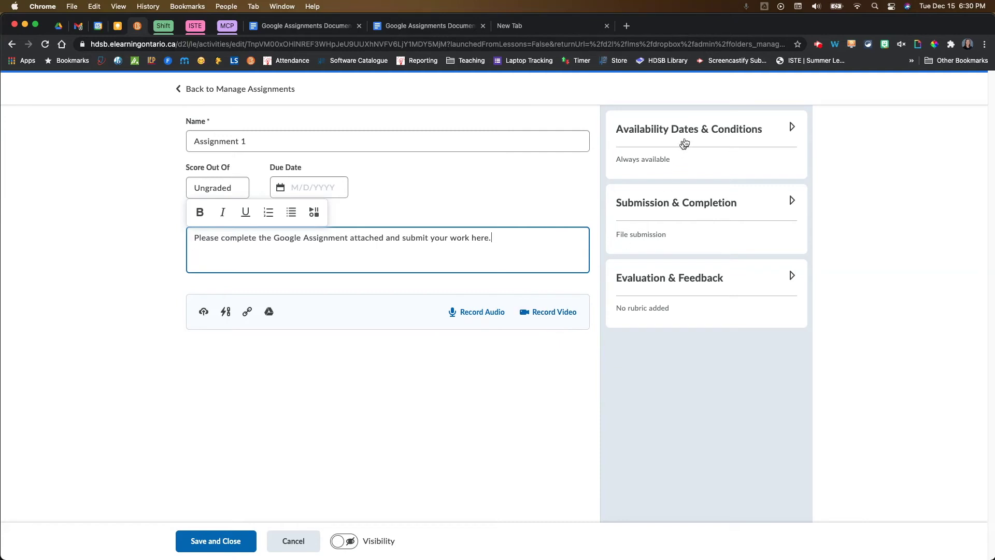
pyautogui.click(681, 274)
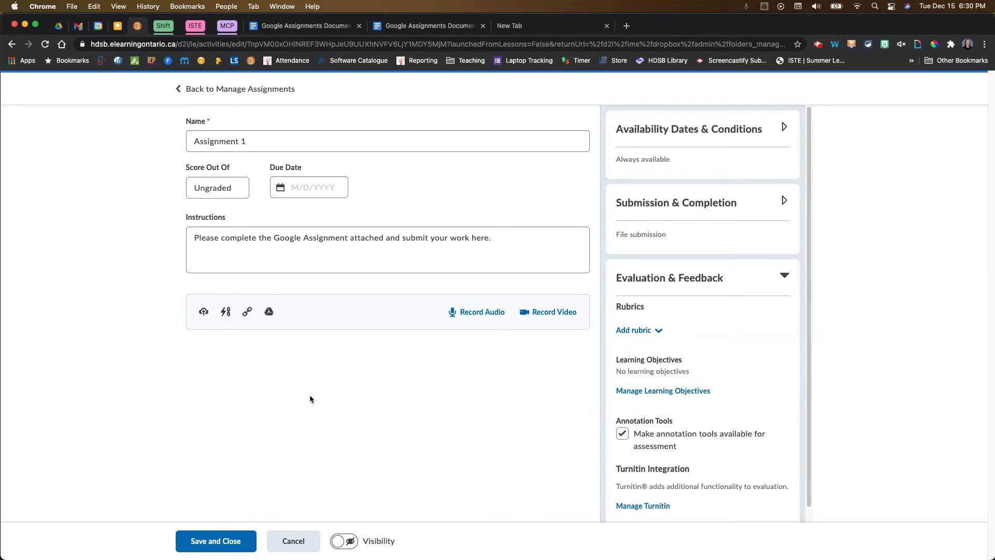
# Link the folder to Unit 1's Assignment 1 content and make it visible to students
pyautogui.click(226, 313)
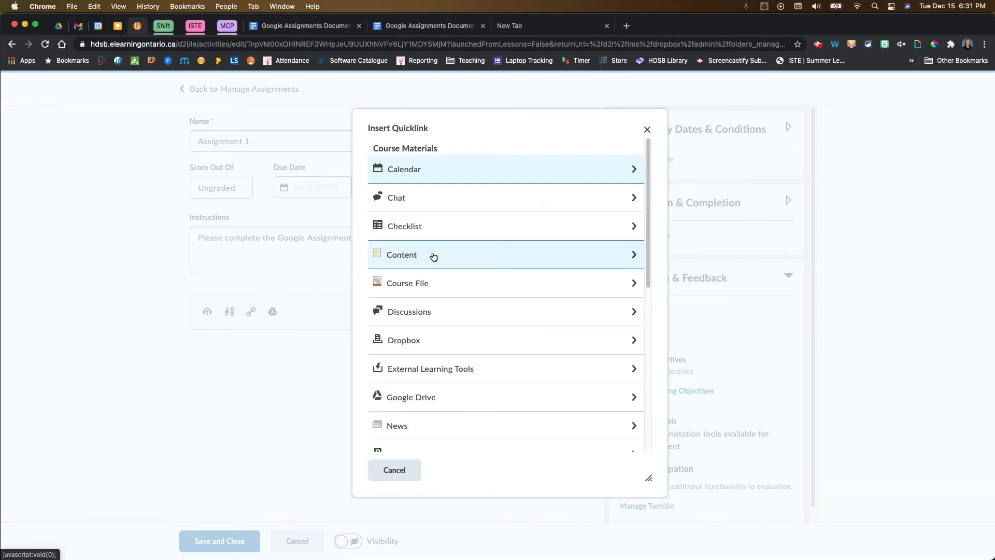
pyautogui.click(433, 256)
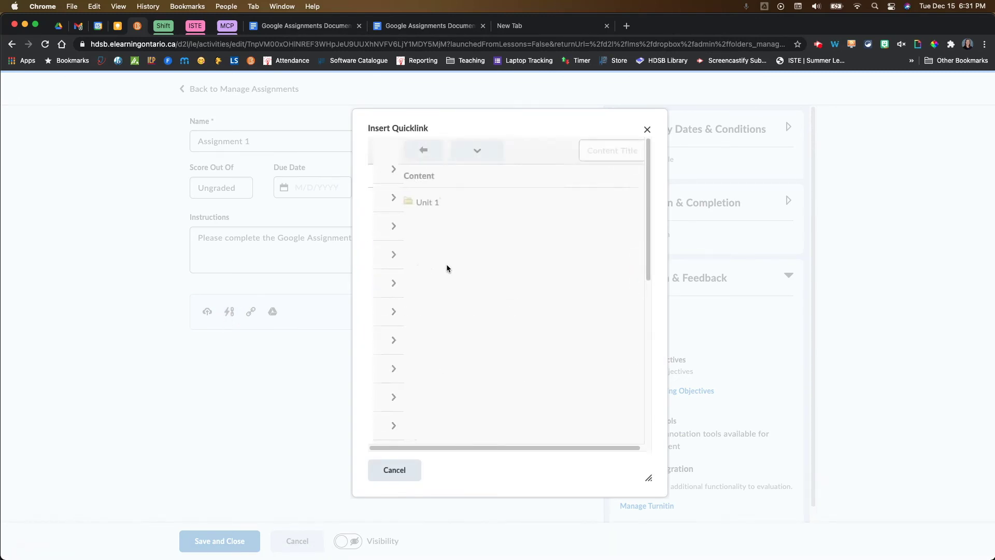
pyautogui.click(462, 206)
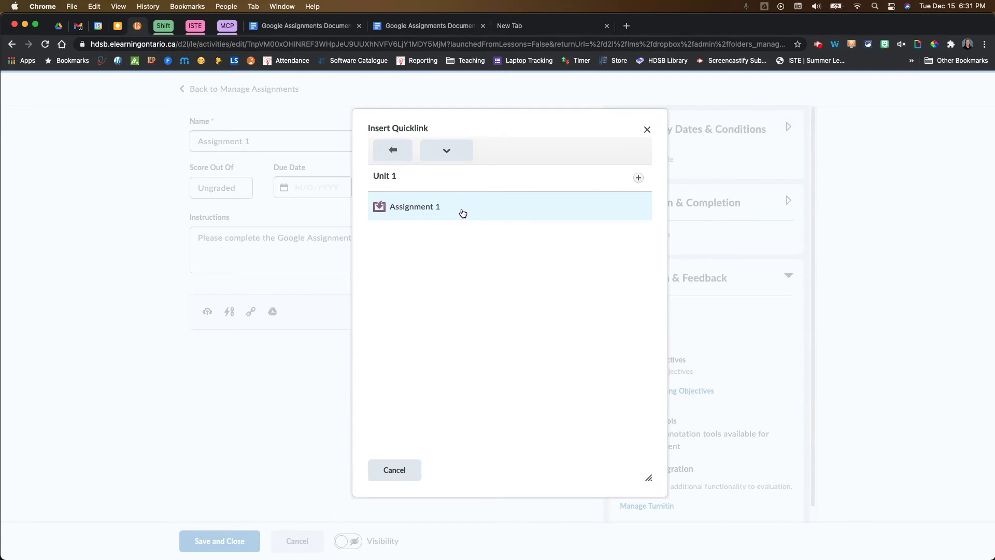
pyautogui.click(462, 214)
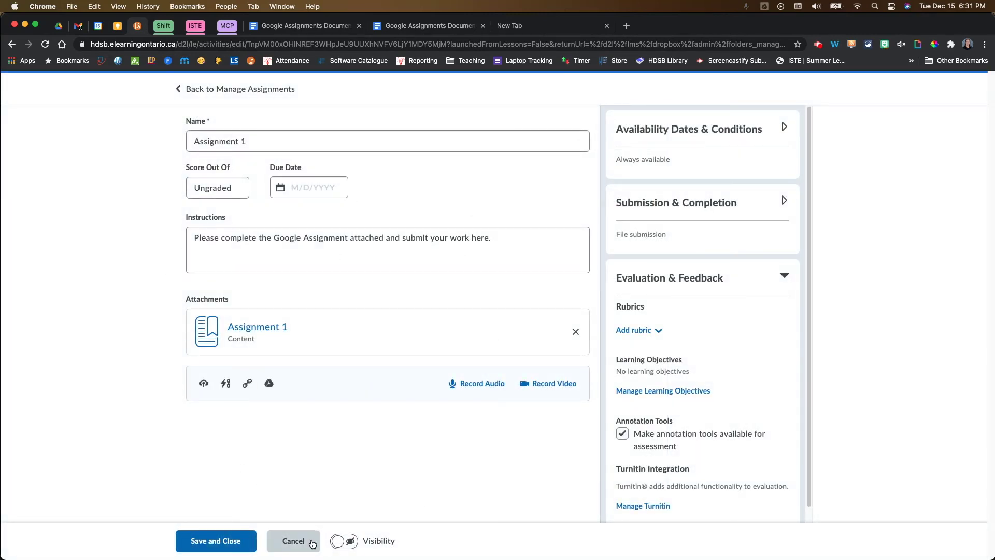
pyautogui.click(346, 542)
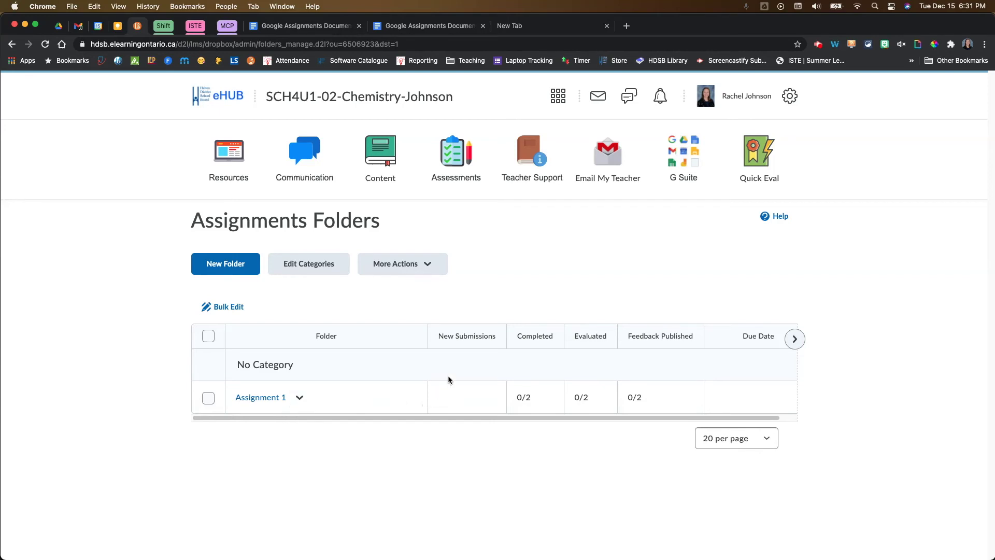
pyautogui.click(740, 97)
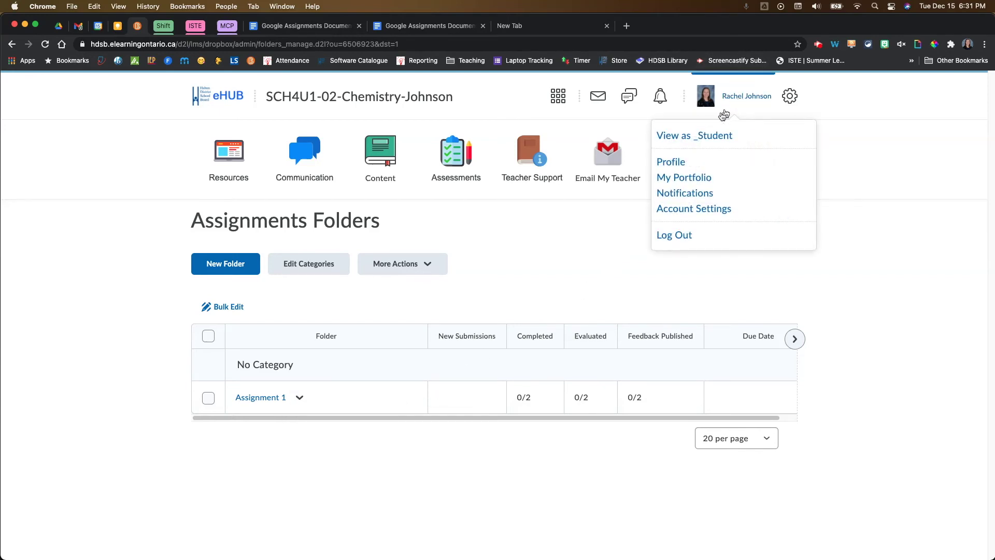
# View the course as a student and open Assignment 1 from the Dropbox folders list
pyautogui.click(708, 137)
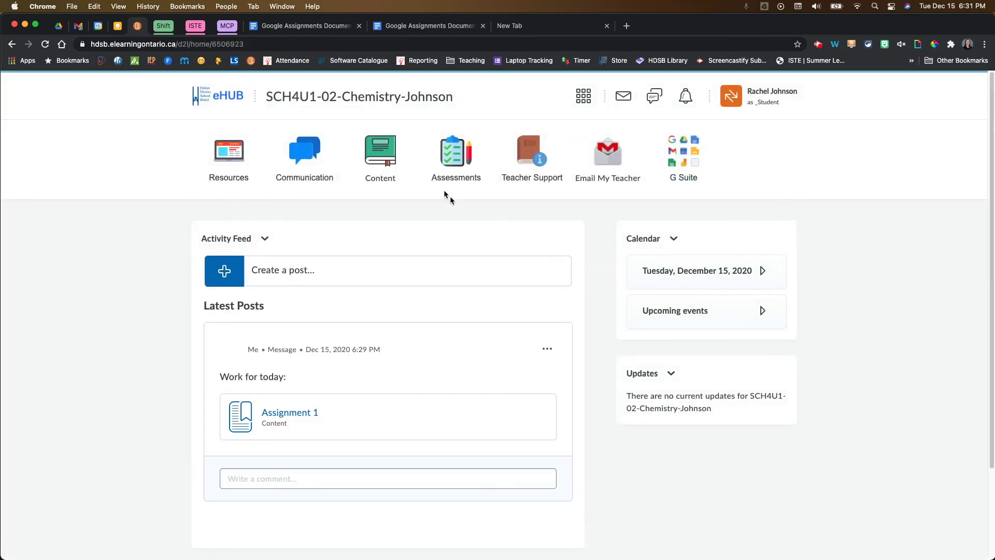
pyautogui.click(476, 167)
pyautogui.click(448, 171)
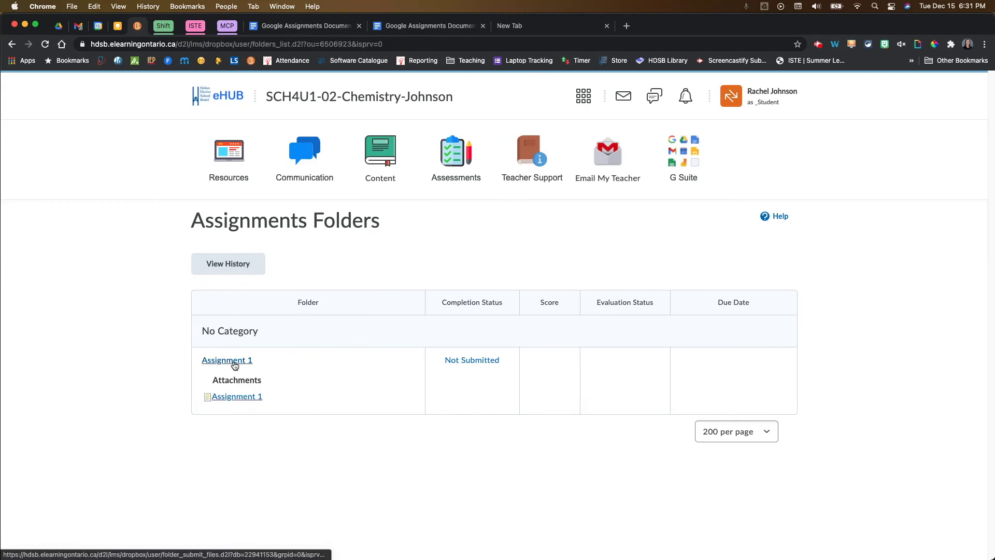
pyautogui.click(234, 365)
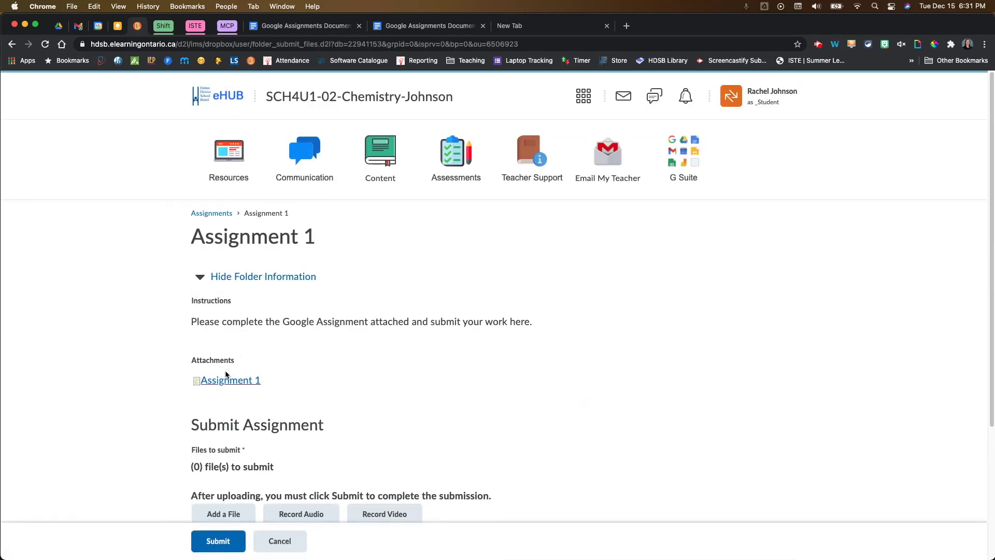
# Highlight the Assignment 1 instructions, return to the submission tab, and clear the highlight
pyautogui.moveTo(190, 324); pyautogui.dragTo(543, 325)
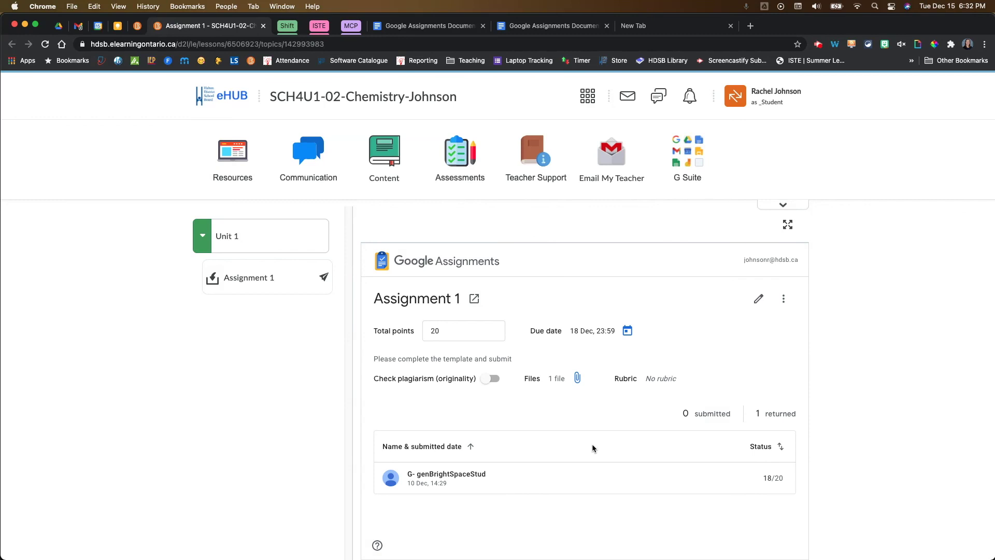
pyautogui.click(137, 27)
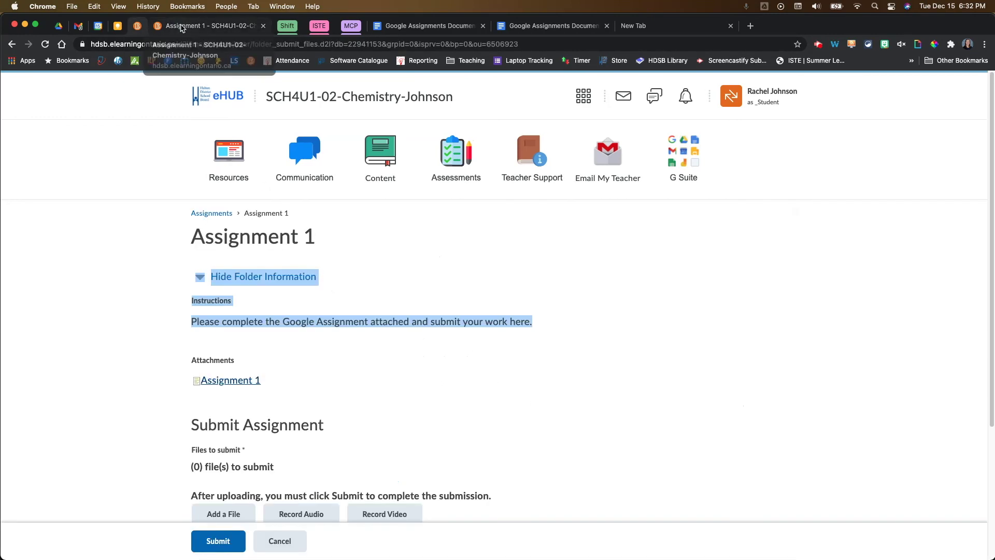
pyautogui.click(429, 281)
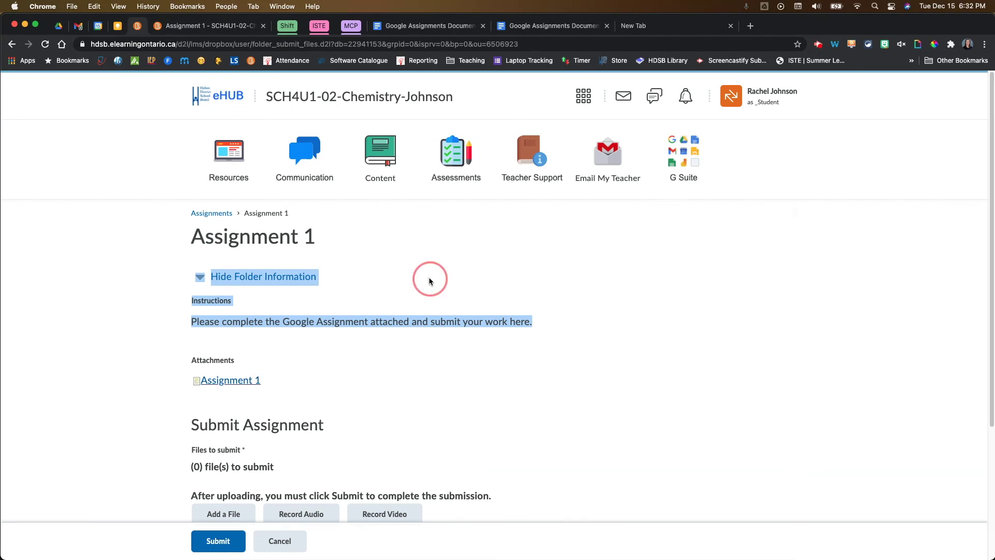